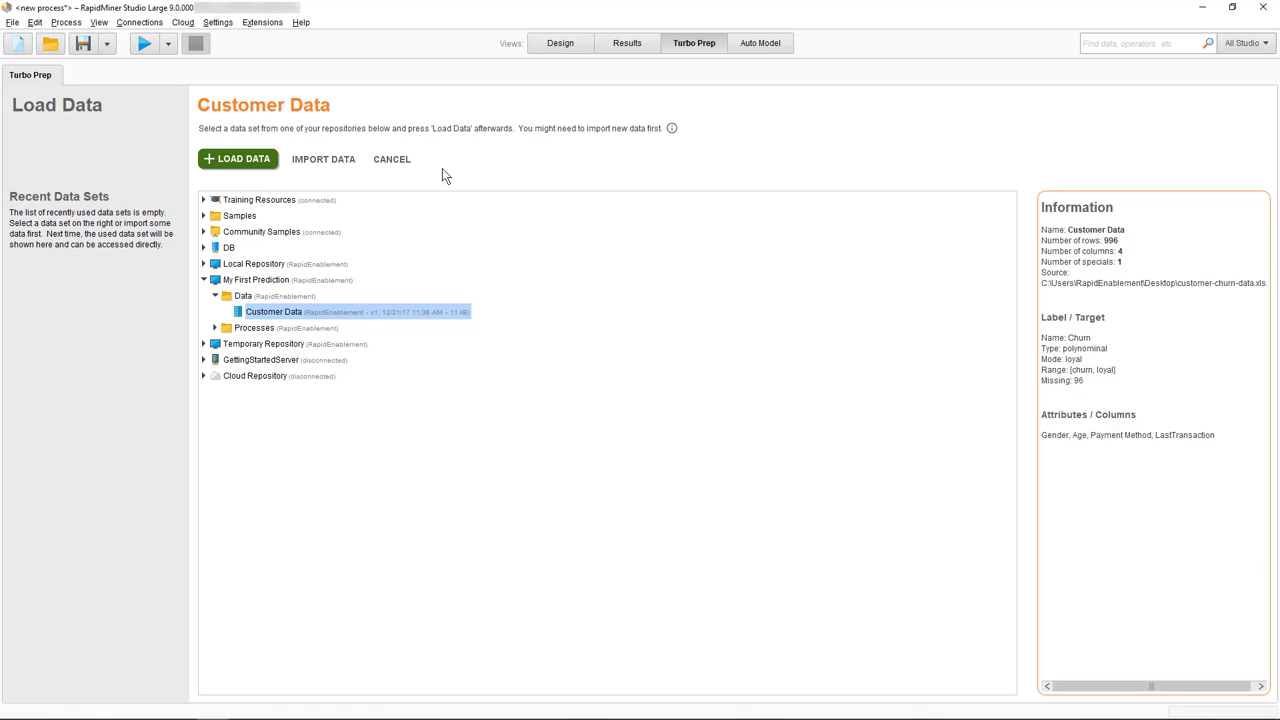
Dismiss the data import wizard and load Customer Data (996 rows, 5 columns) into Turbo Prep
click(307, 161)
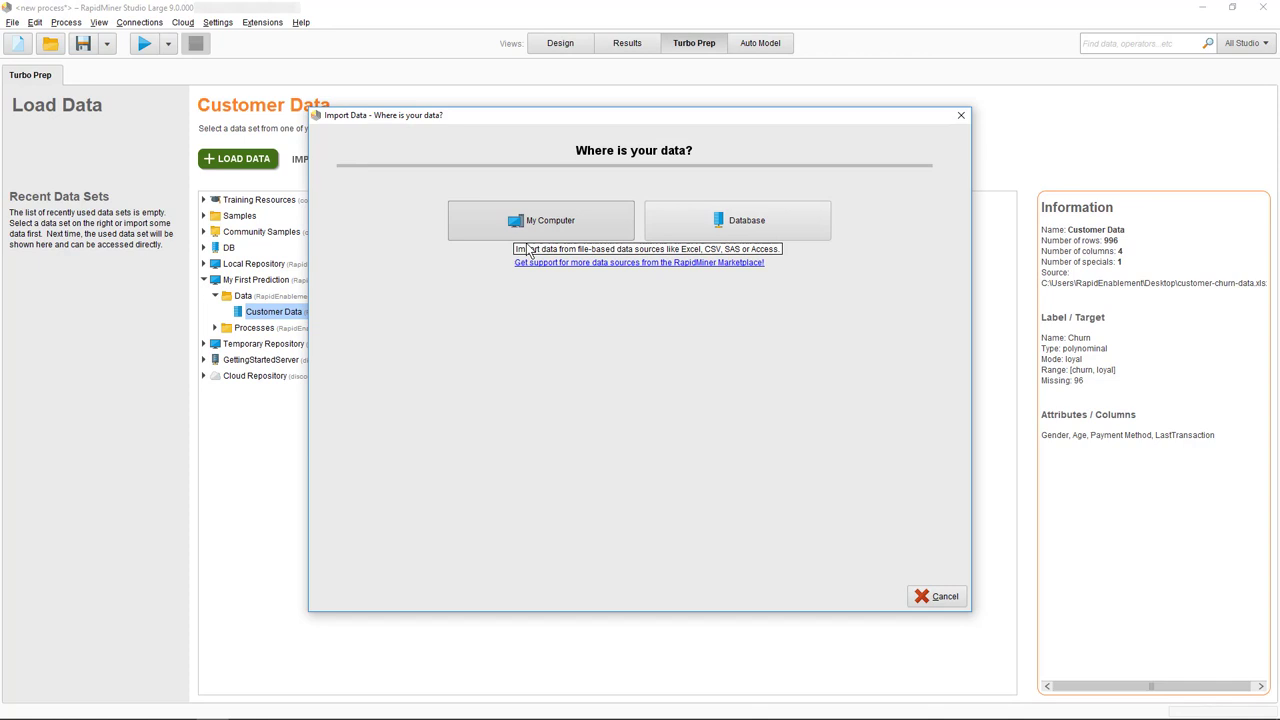
click(922, 590)
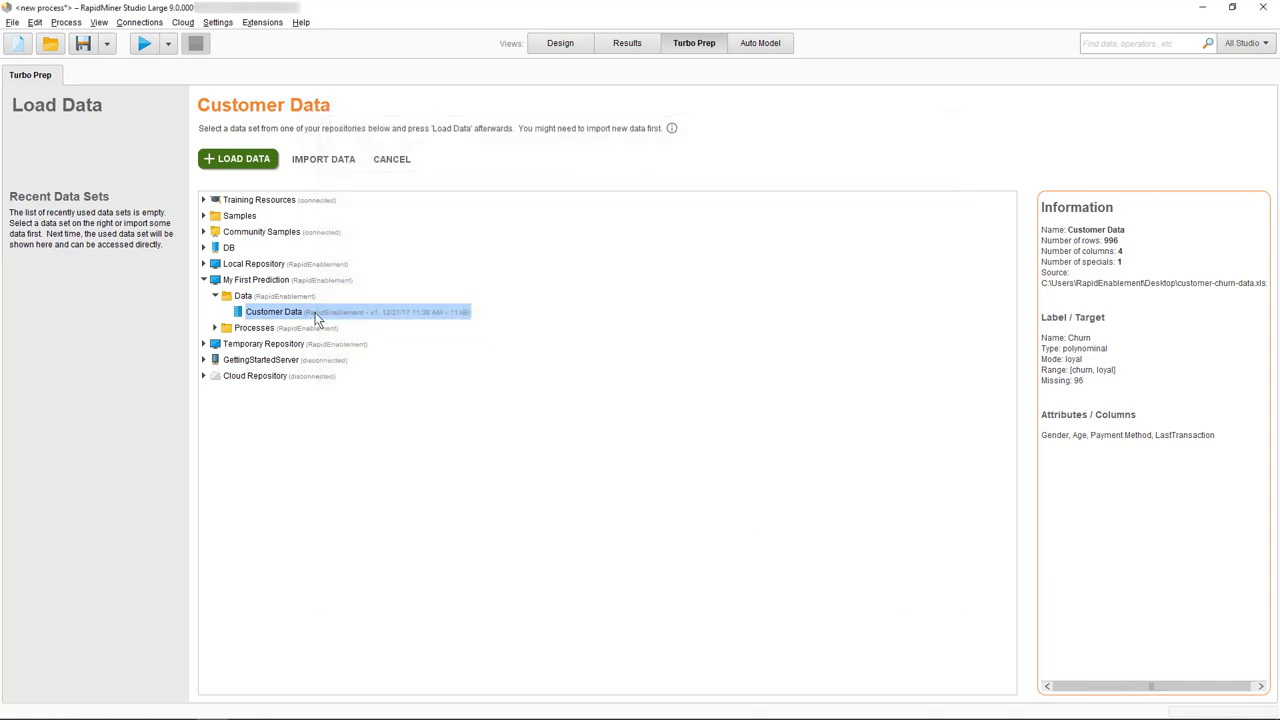
double_click(279, 314)
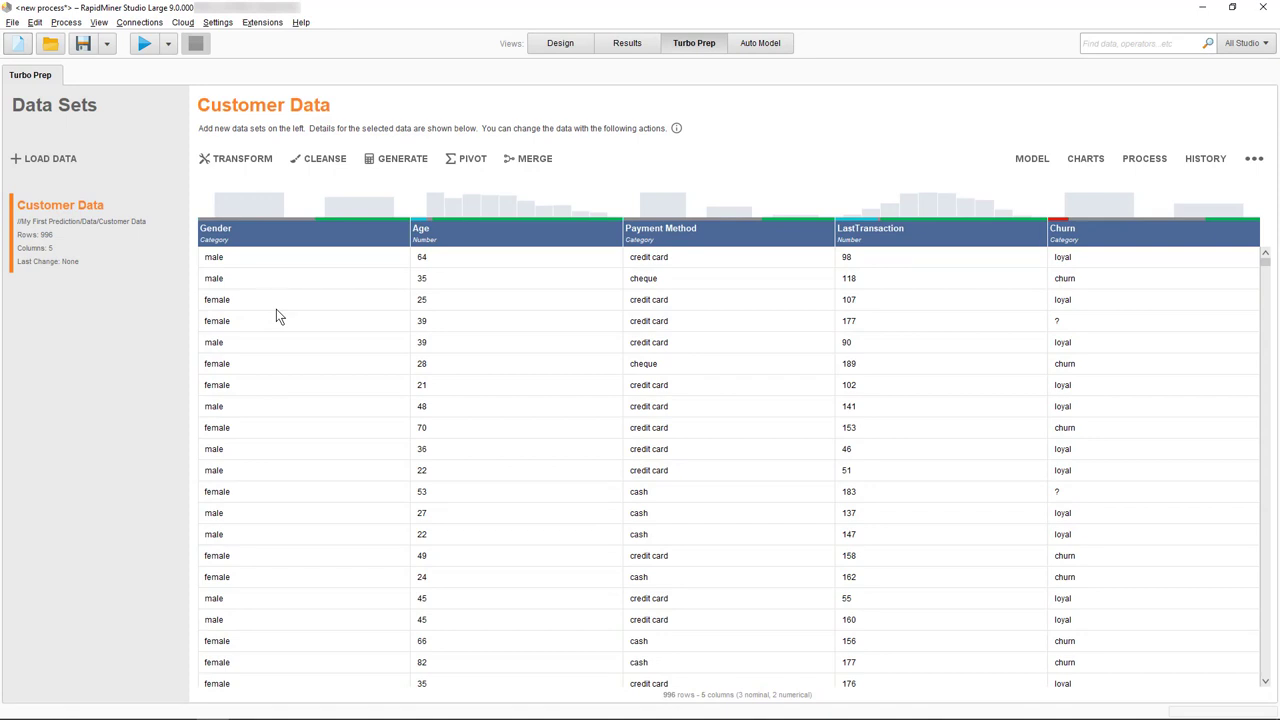
Apply and commit an 'is not missing' filter on the Churn column, leaving 900 rows
click(256, 161)
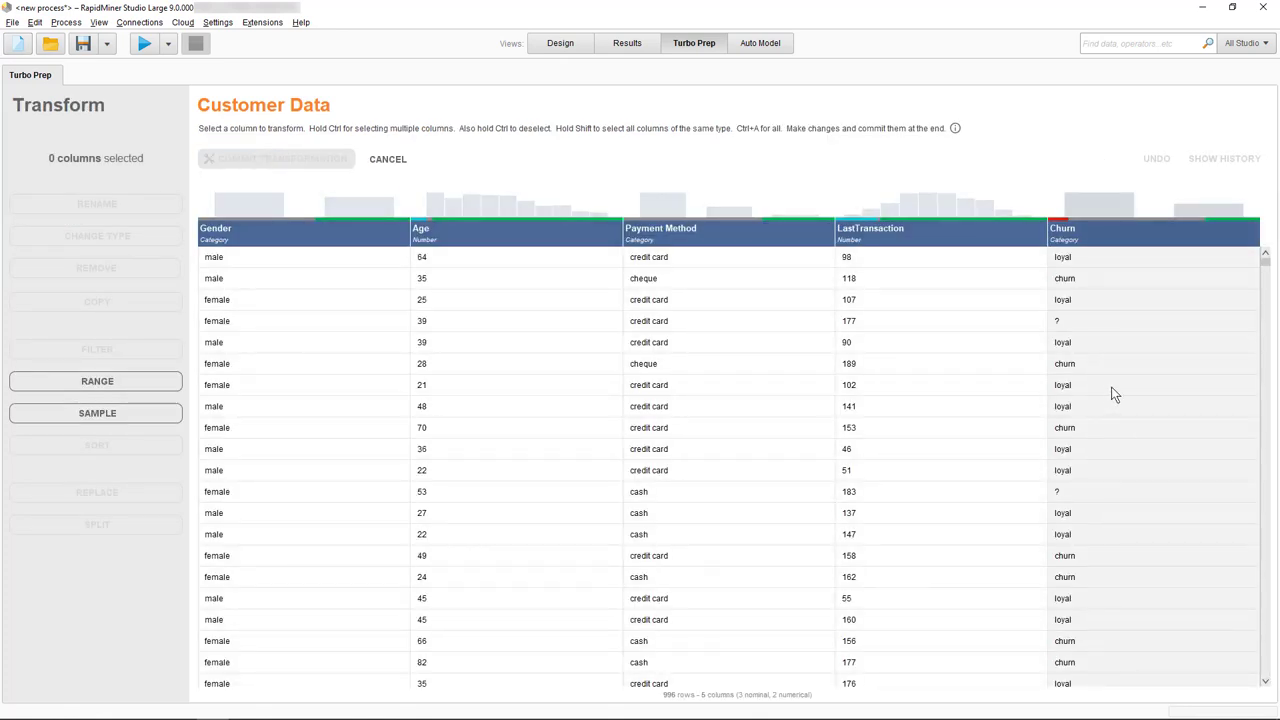
click(1114, 393)
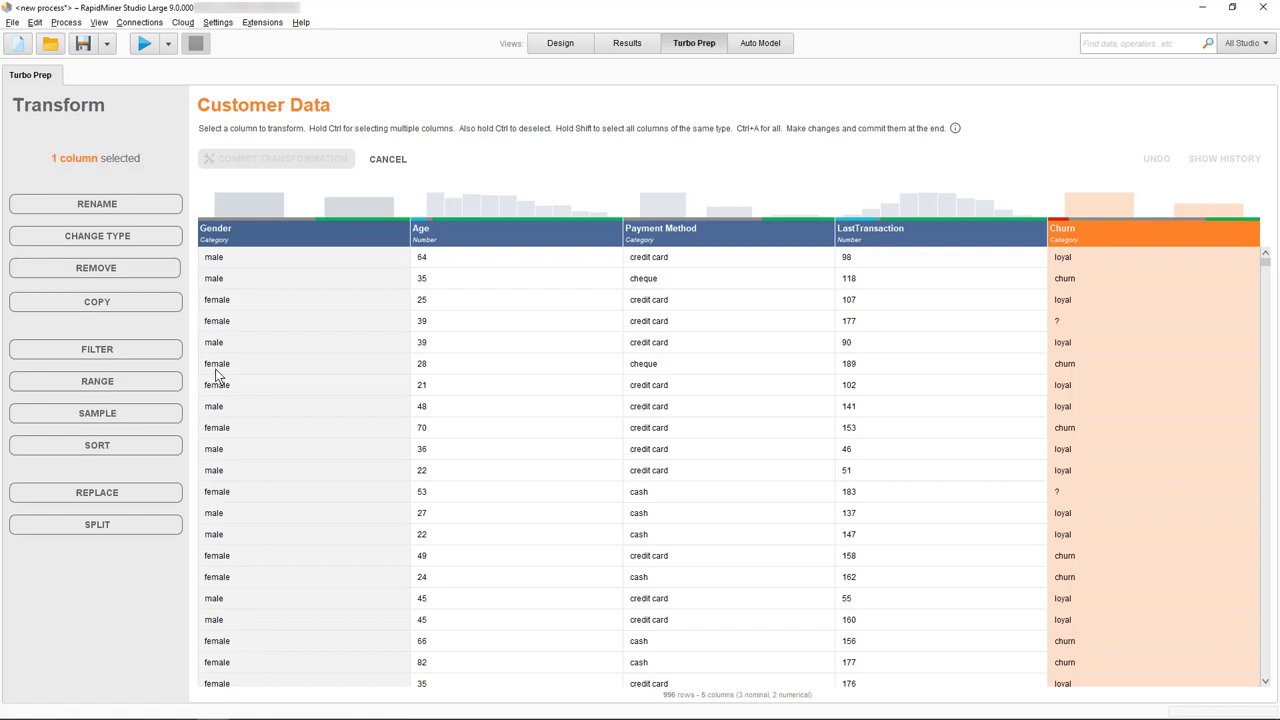
click(86, 352)
click(81, 377)
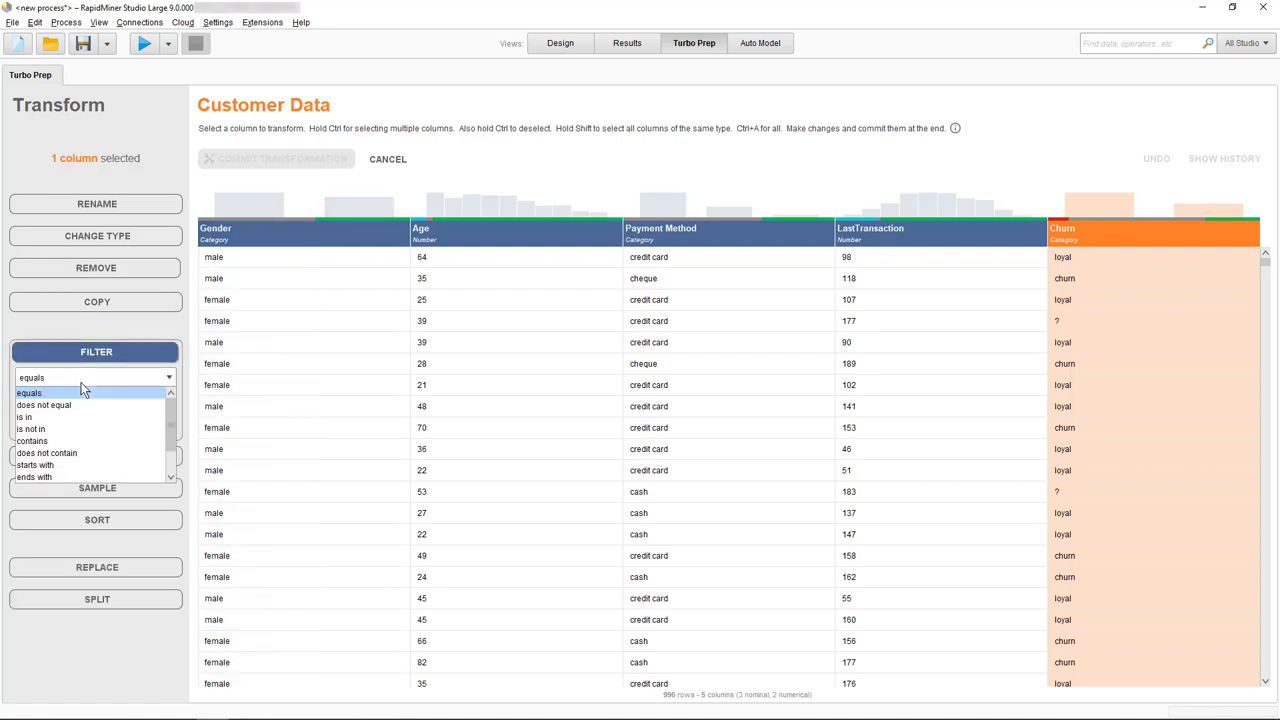
click(170, 477)
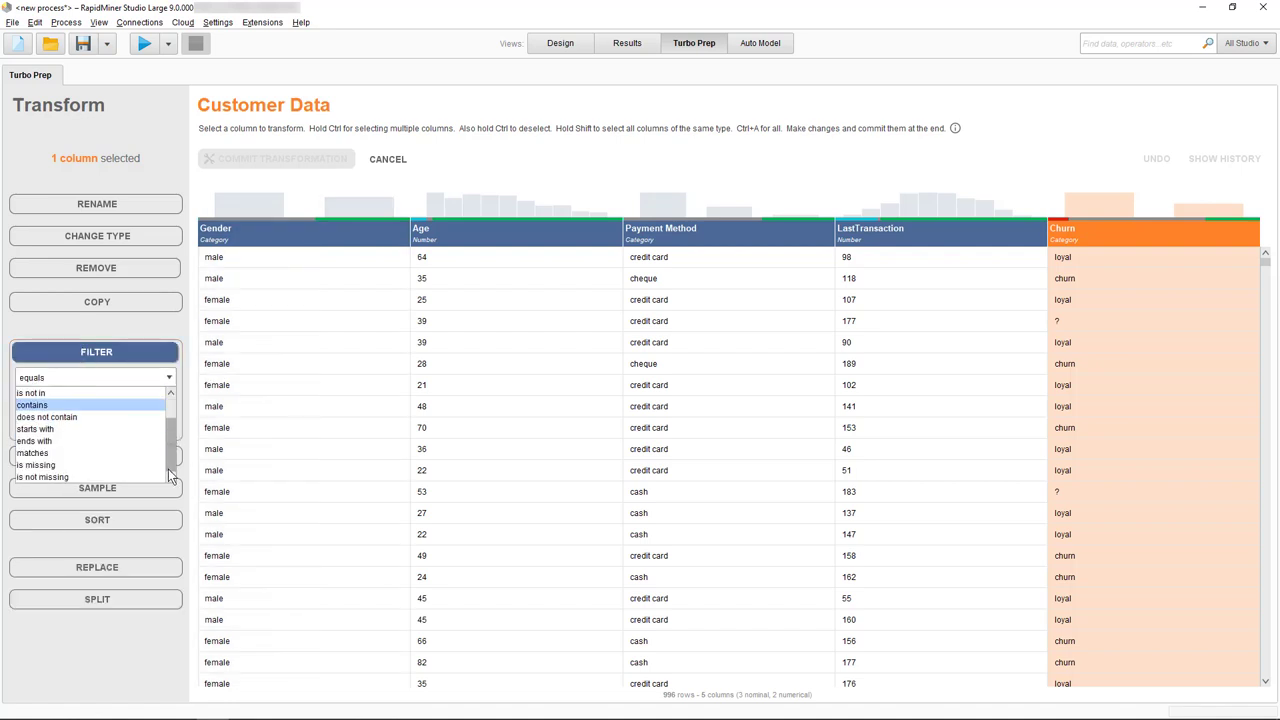
click(60, 477)
click(85, 406)
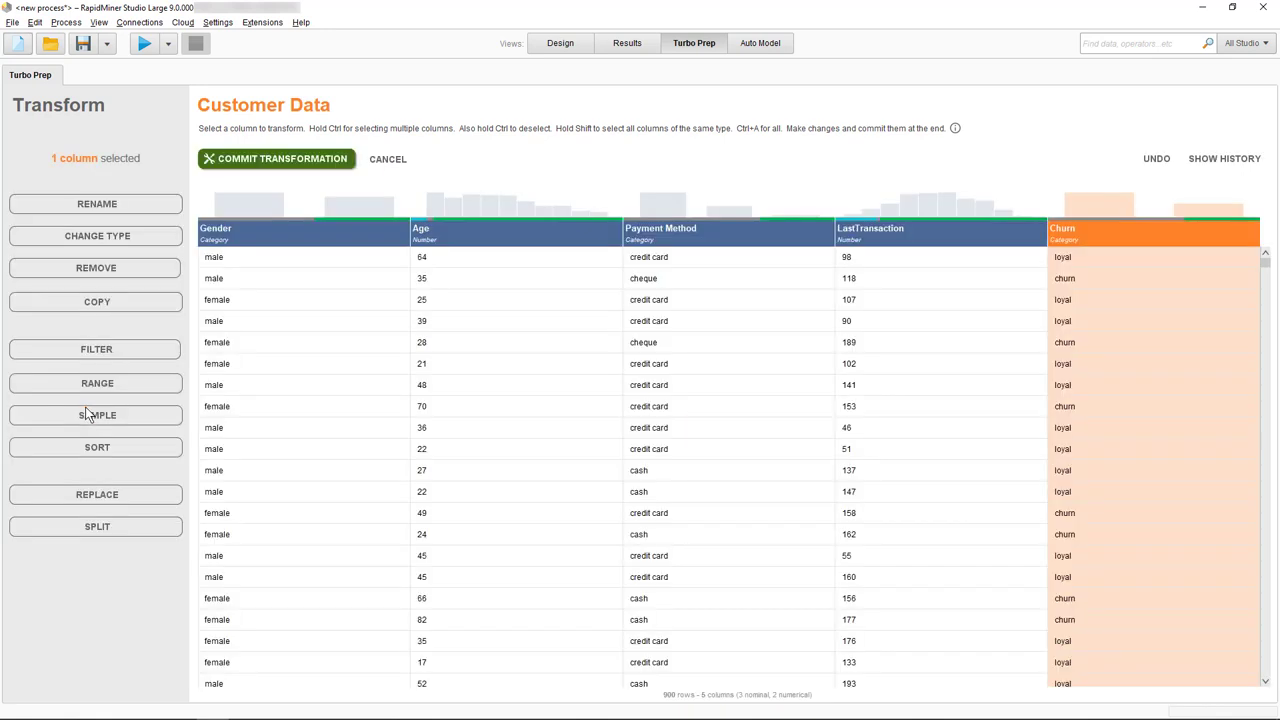
click(262, 160)
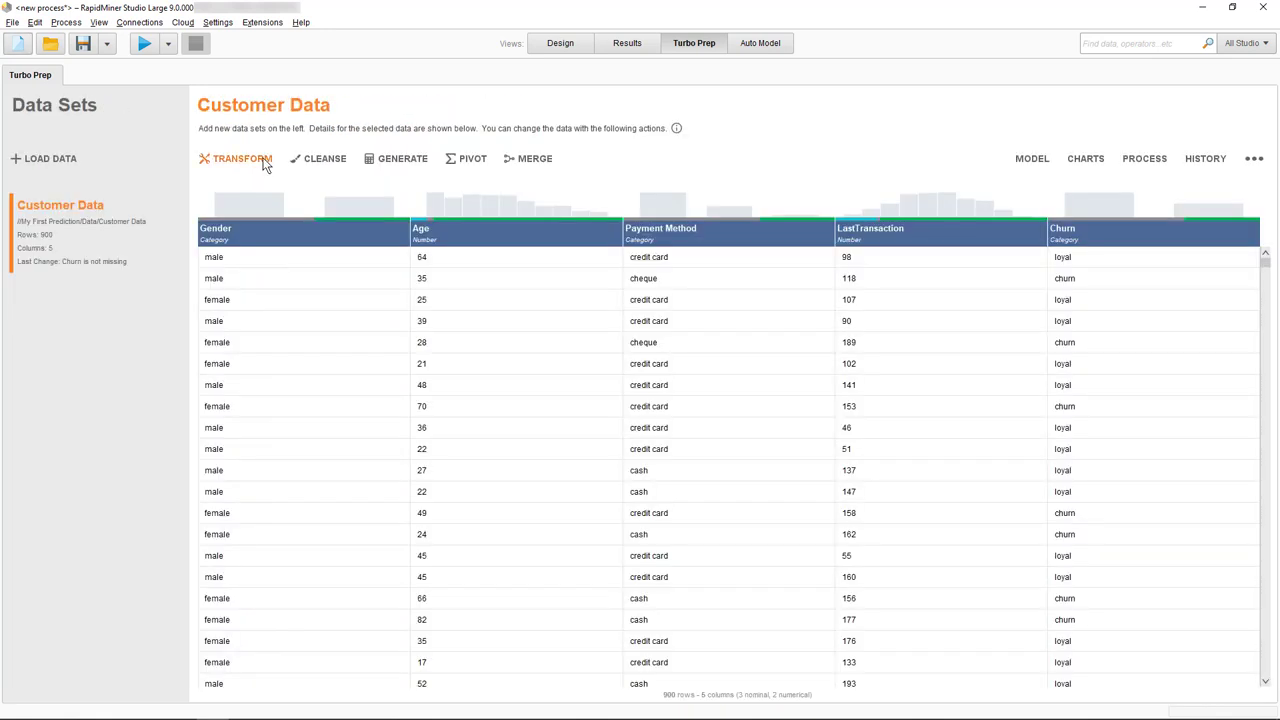
Pivot by Churn and Payment Method, with Age and LastTransaction averages plus a Churn count
click(478, 161)
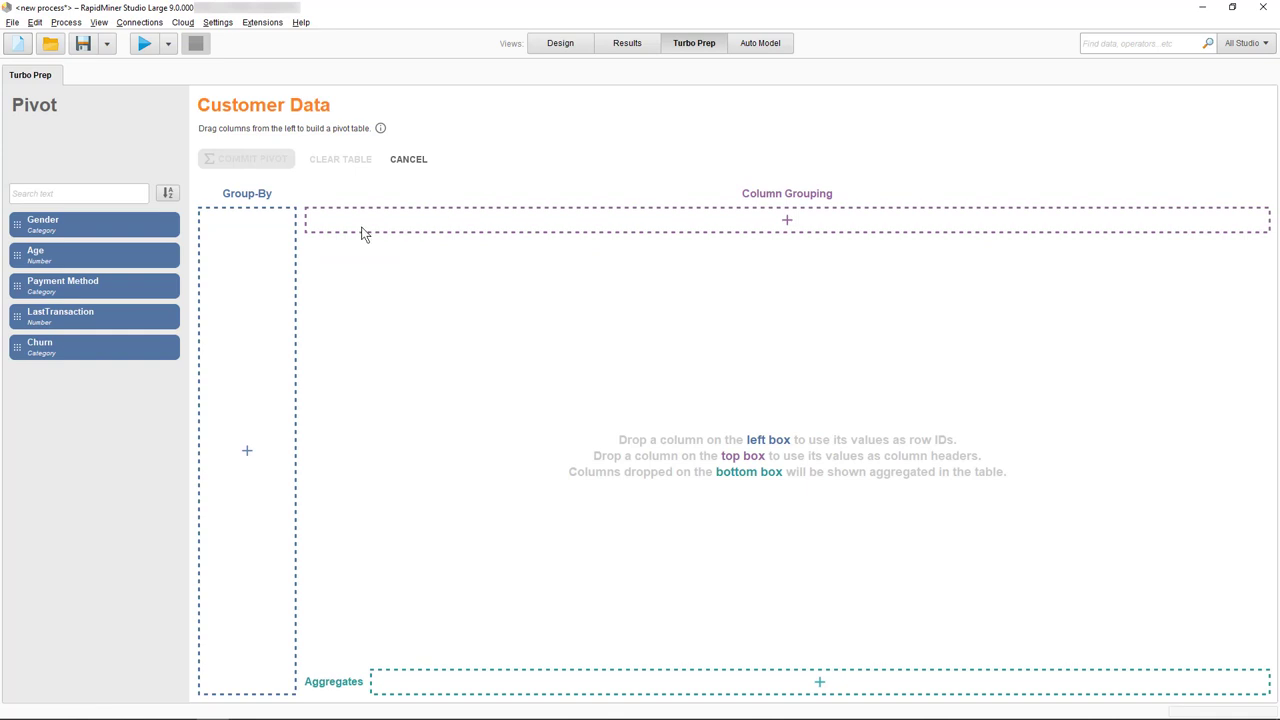
drag(34, 347, 260, 358)
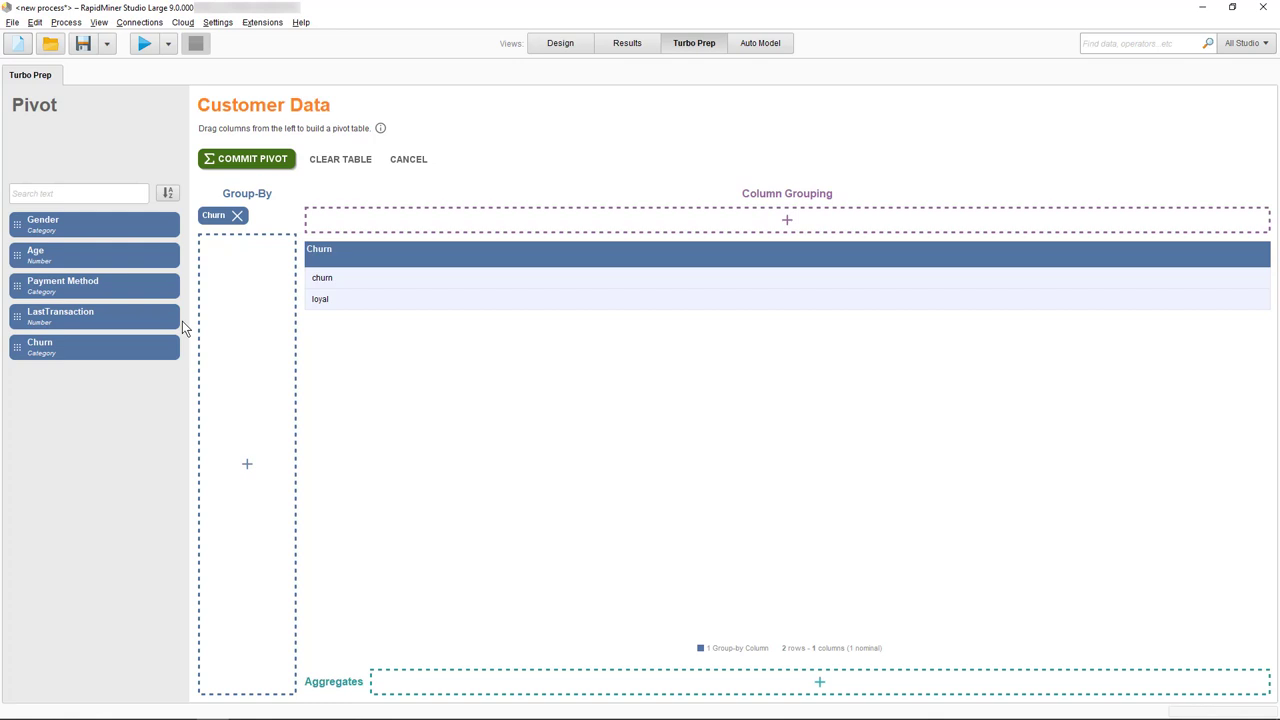
drag(94, 286, 240, 358)
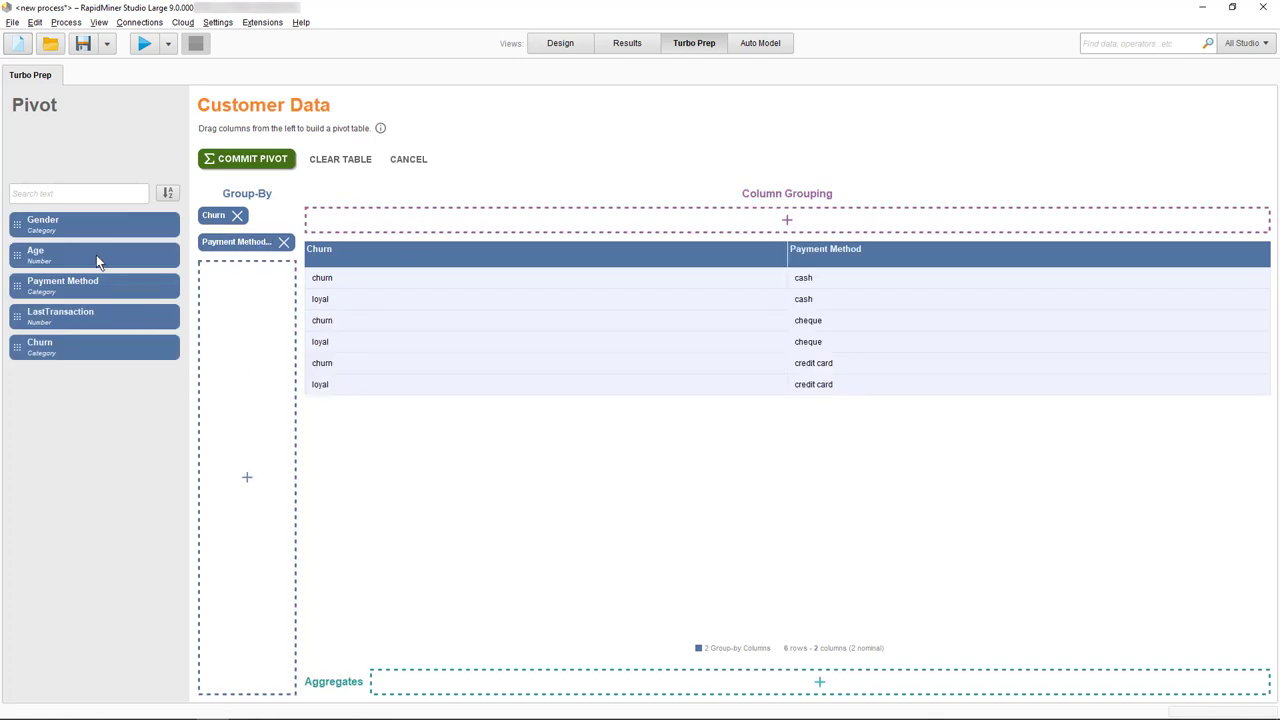
drag(90, 250, 565, 685)
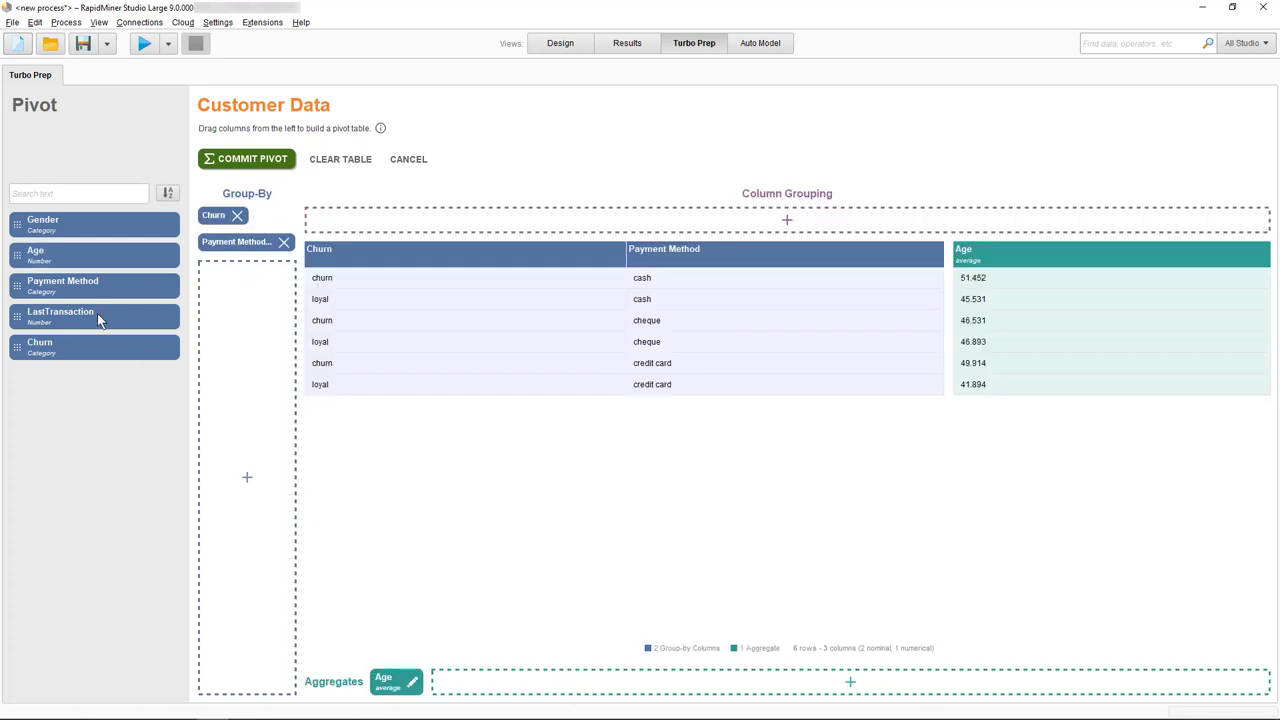
drag(97, 313, 584, 688)
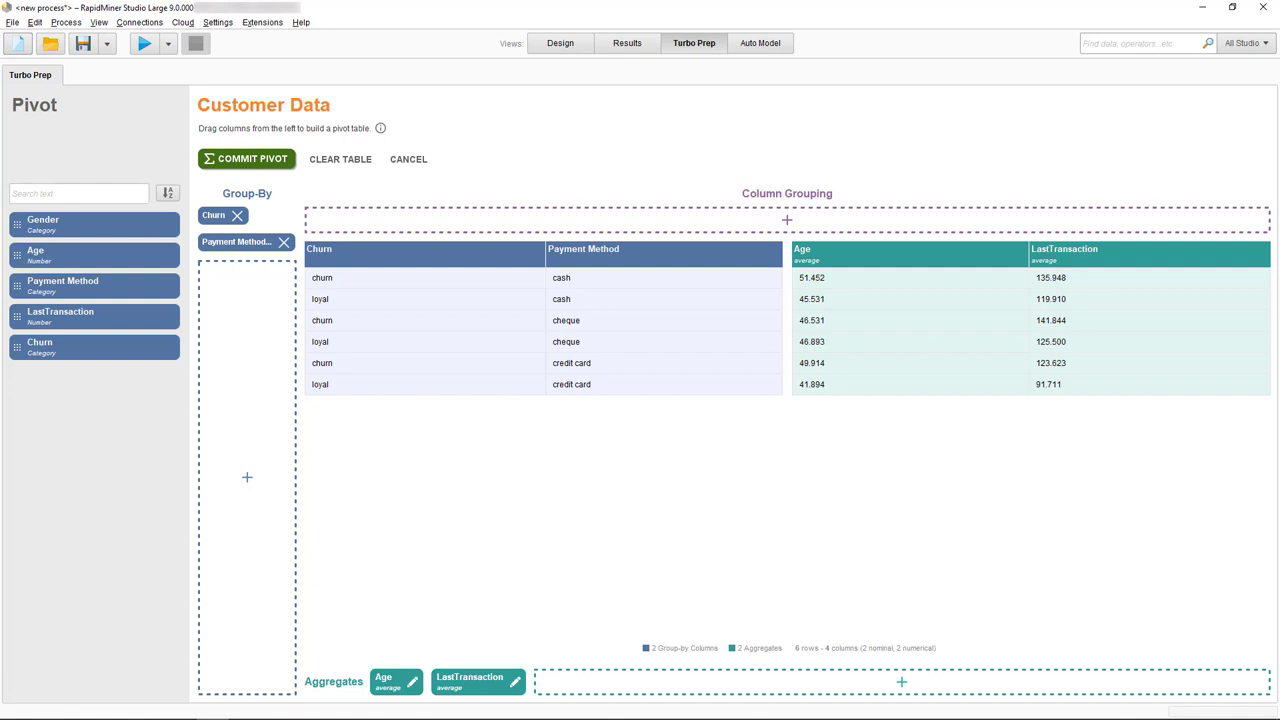
drag(89, 351, 643, 690)
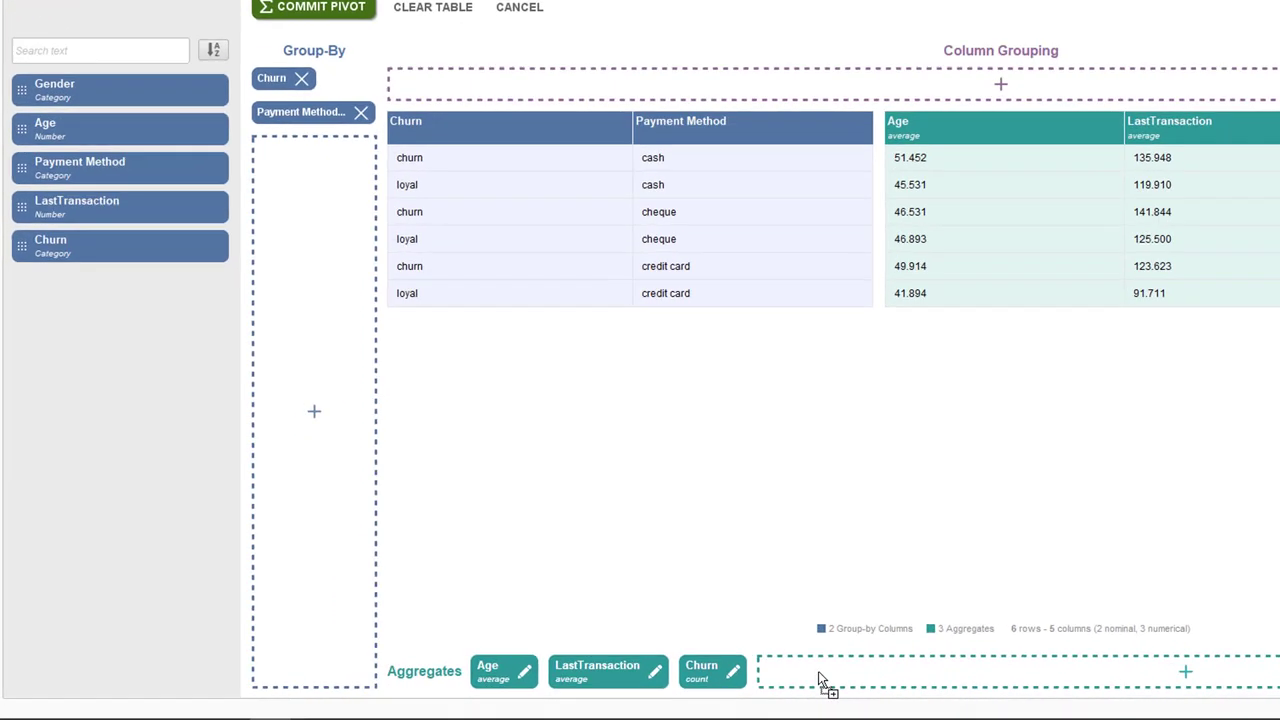
right_click(539, 673)
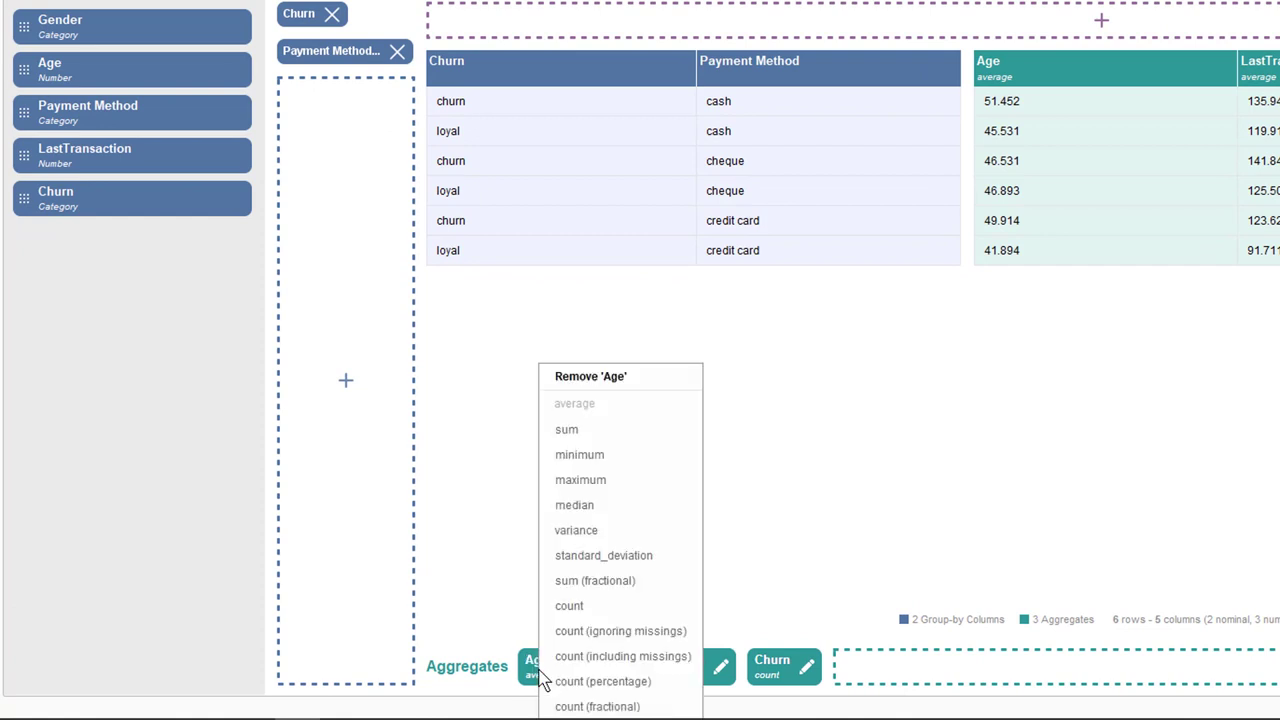
right_click(800, 683)
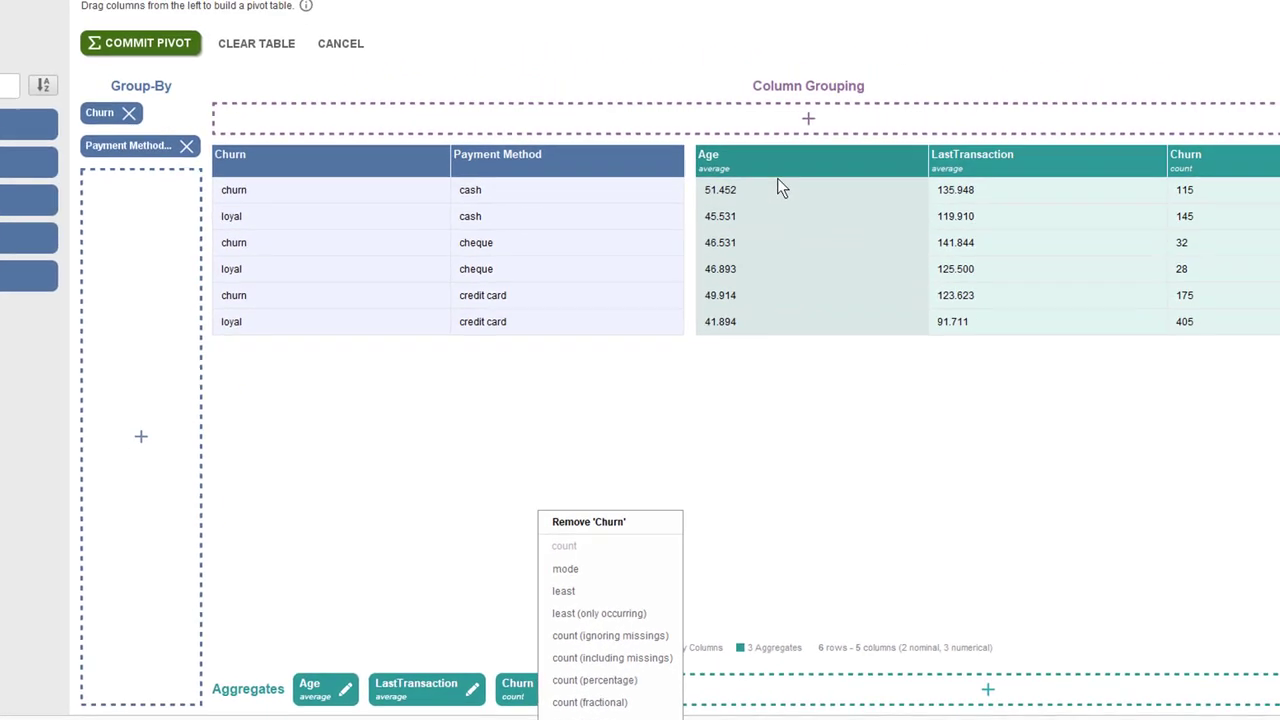
Sort the pivot view ascending by Age, then LastTransaction, and finally by Churn count
click(1092, 60)
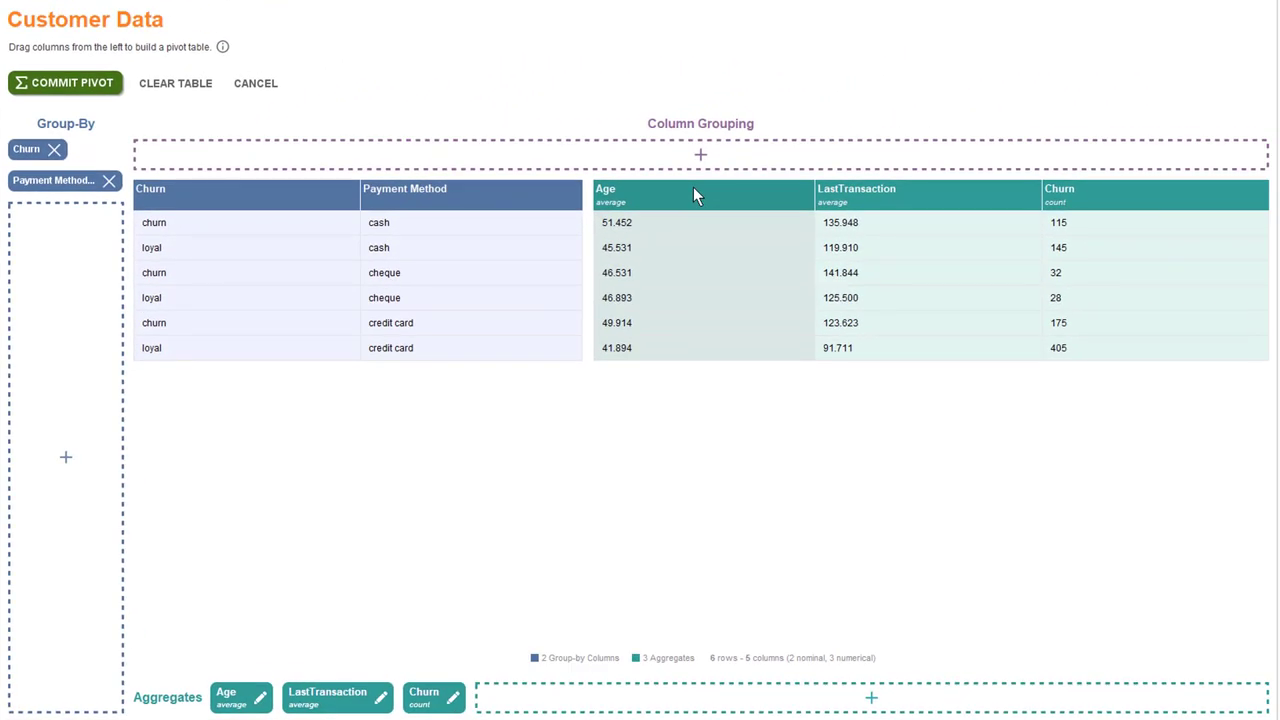
click(694, 189)
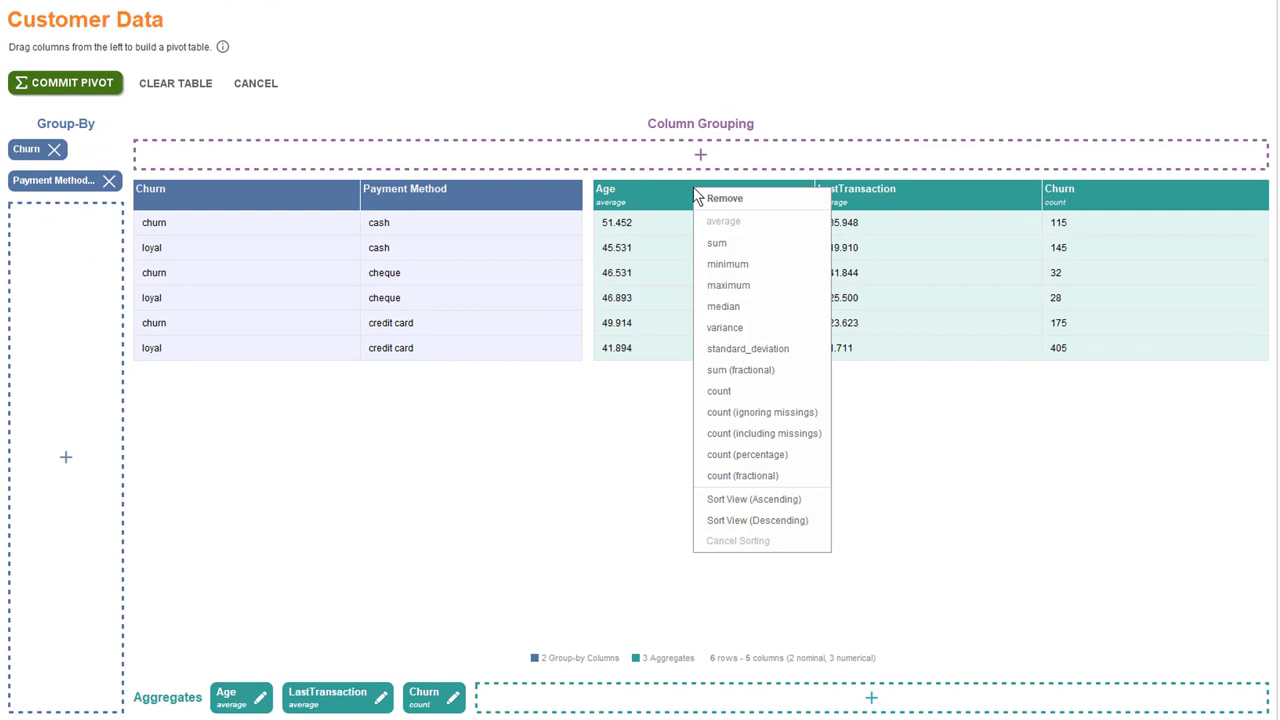
click(762, 502)
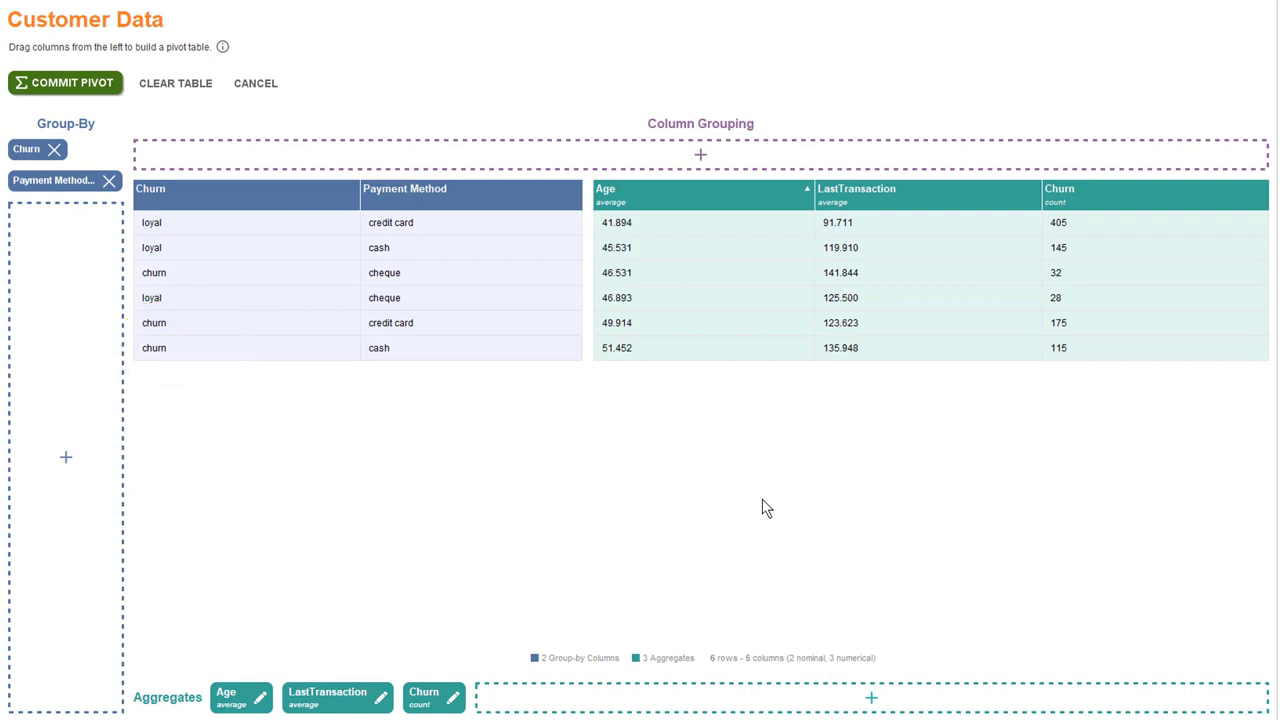
click(907, 200)
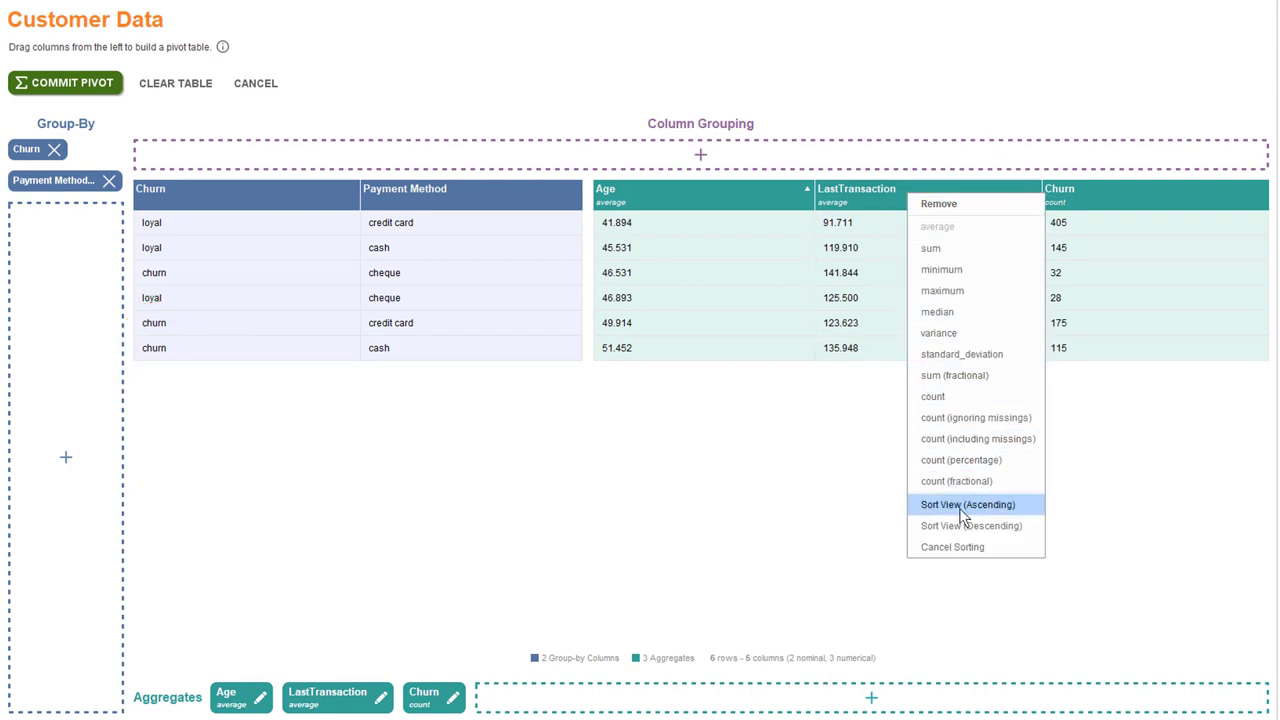
click(962, 505)
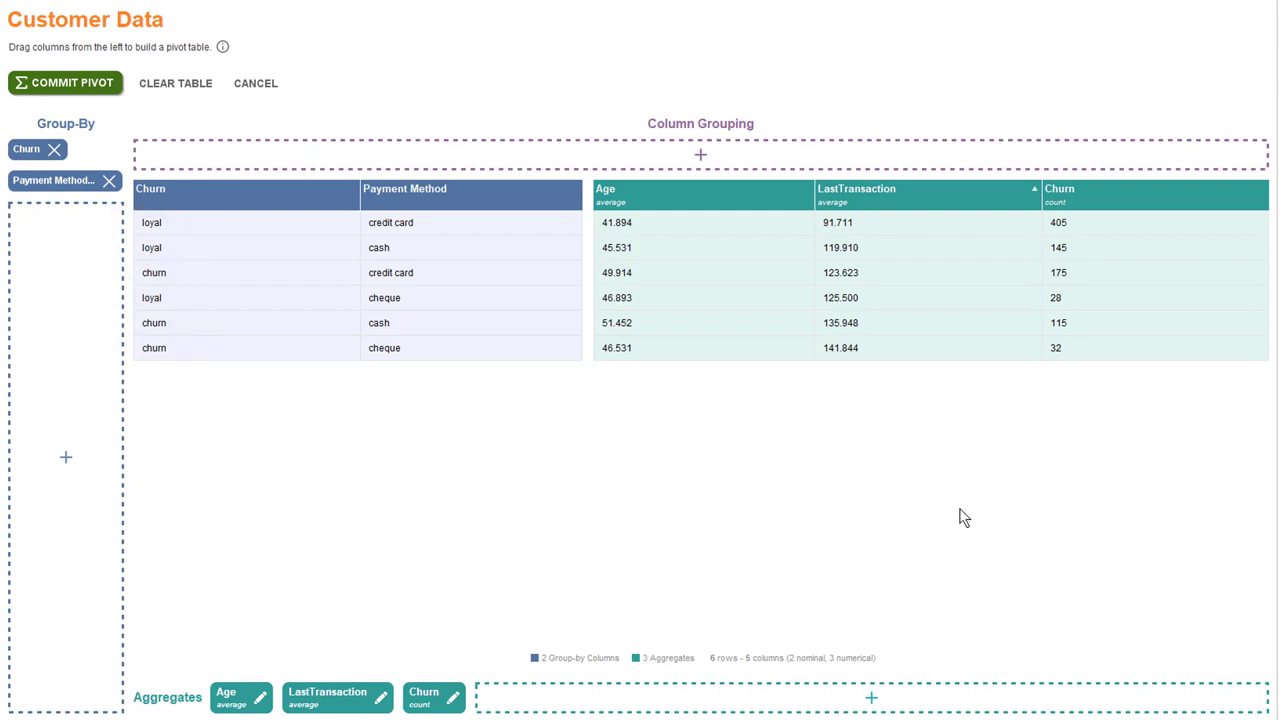
right_click(1083, 192)
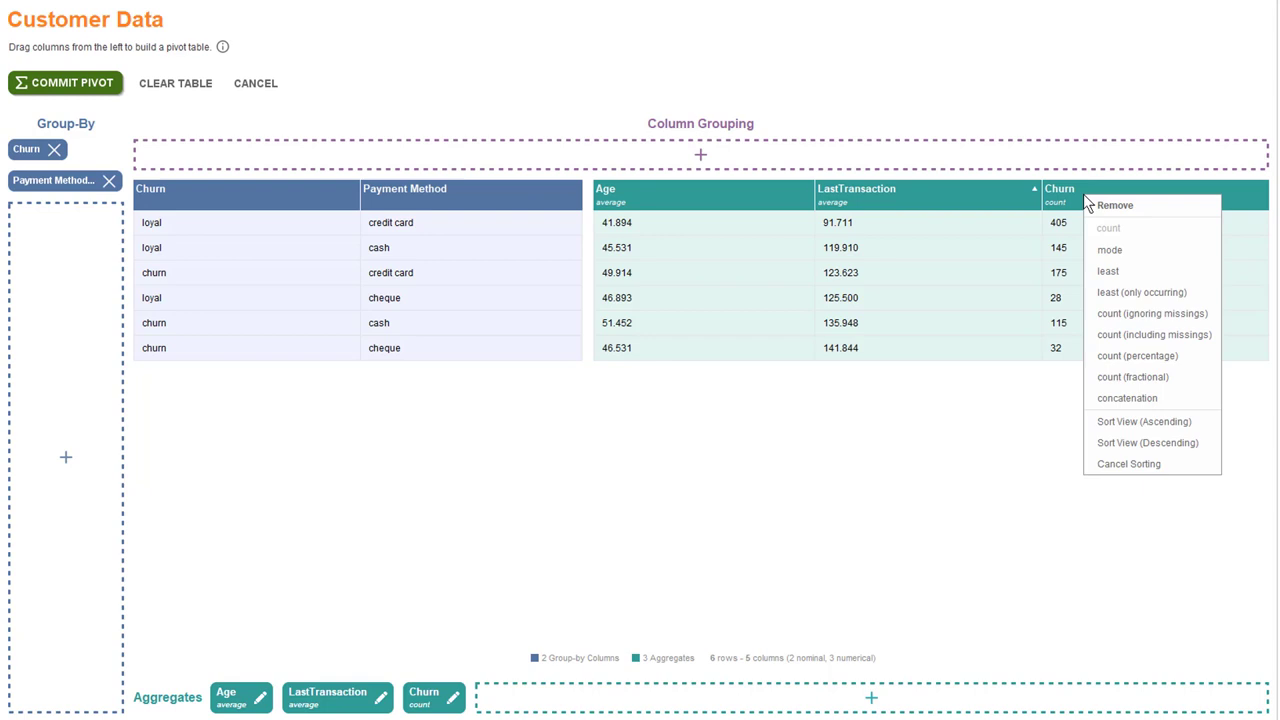
click(1117, 422)
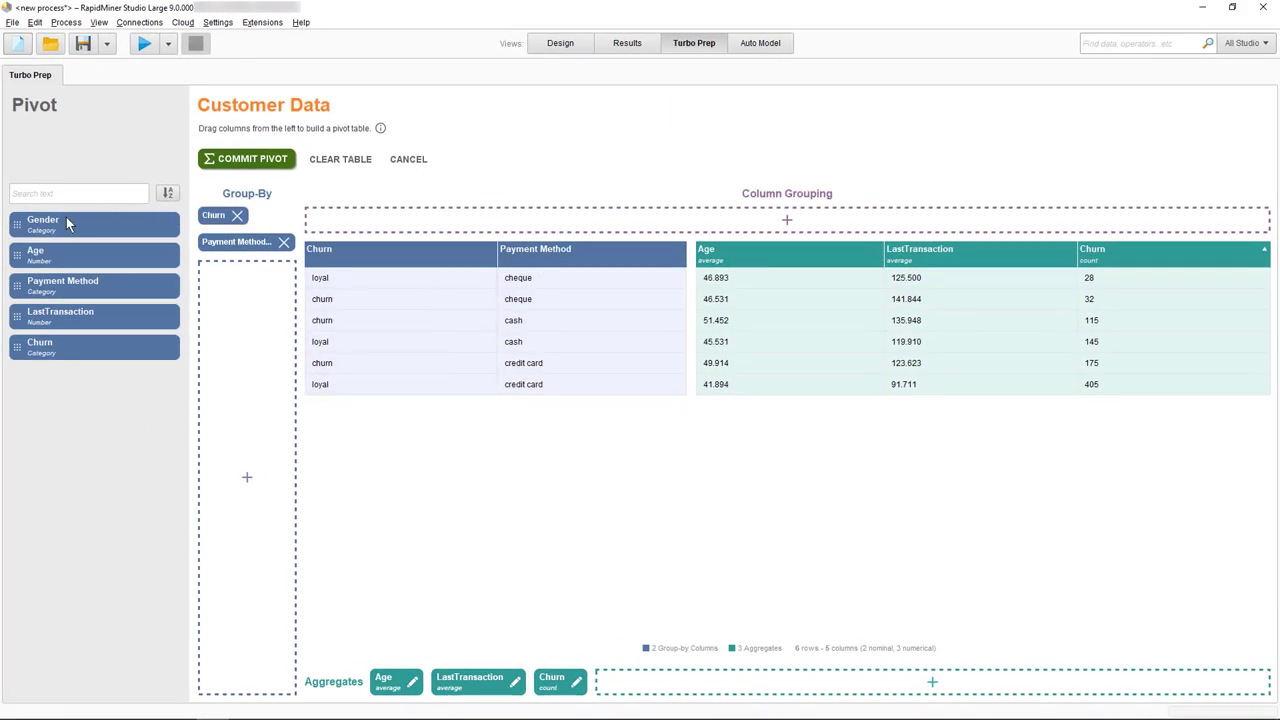
Group pivot columns by Gender, sort rows by Churn ascending, and review Gender's value breakdown
drag(66, 217, 713, 233)
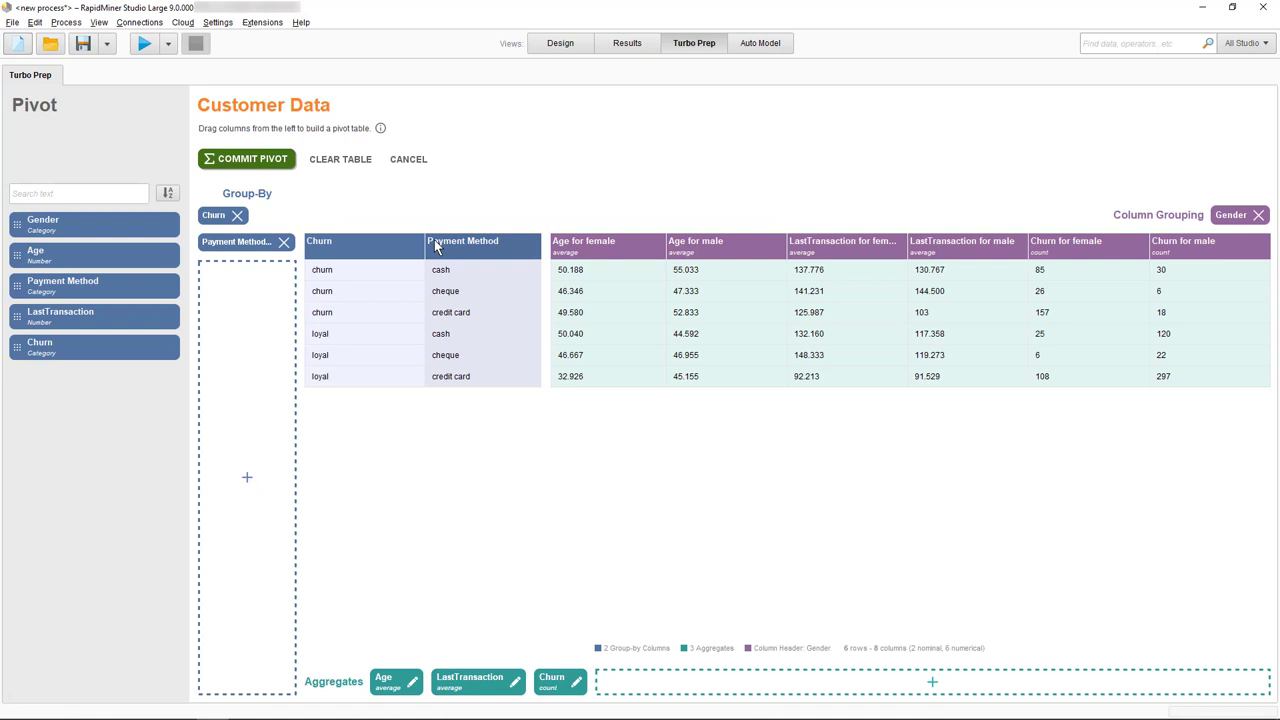
right_click(389, 241)
click(432, 270)
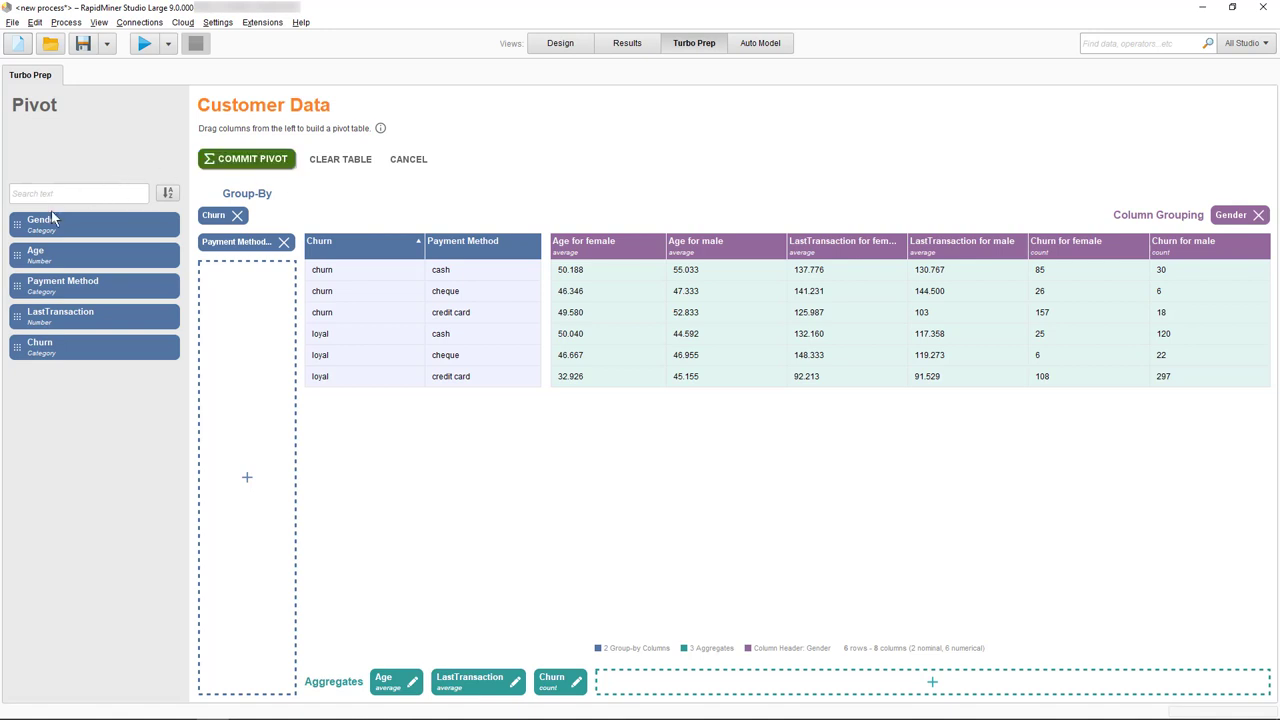
double_click(90, 235)
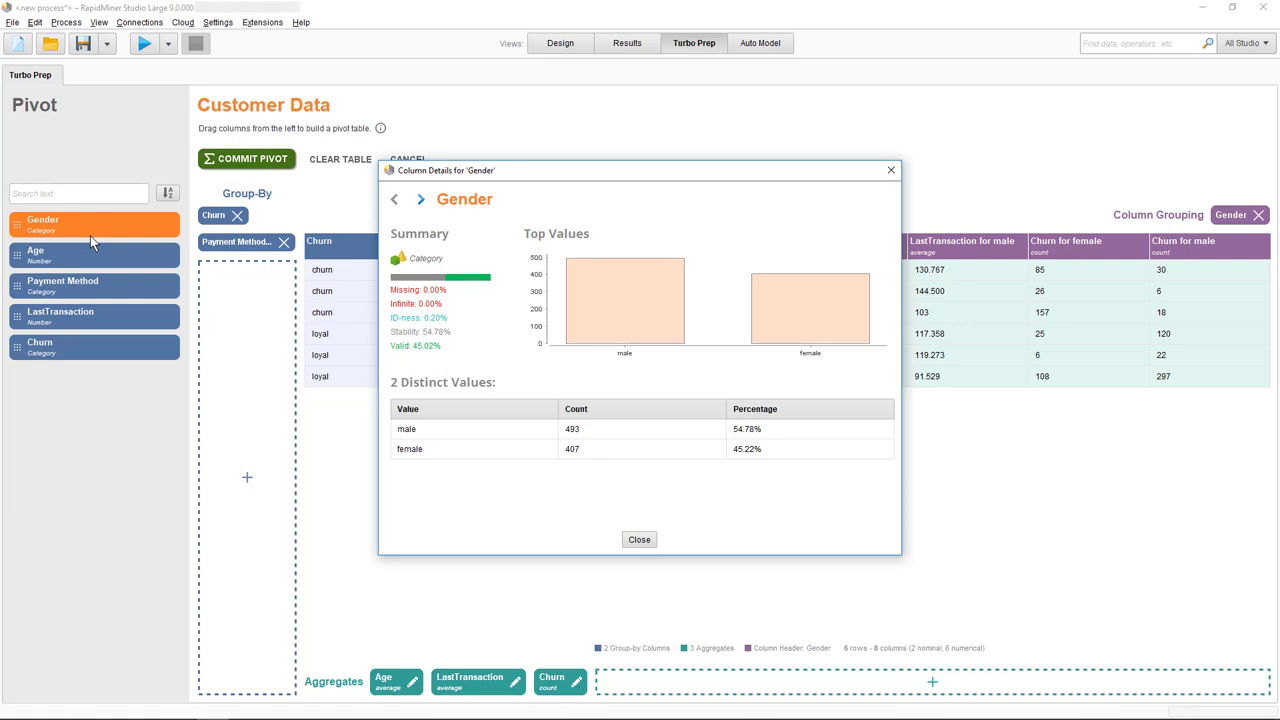
click(641, 542)
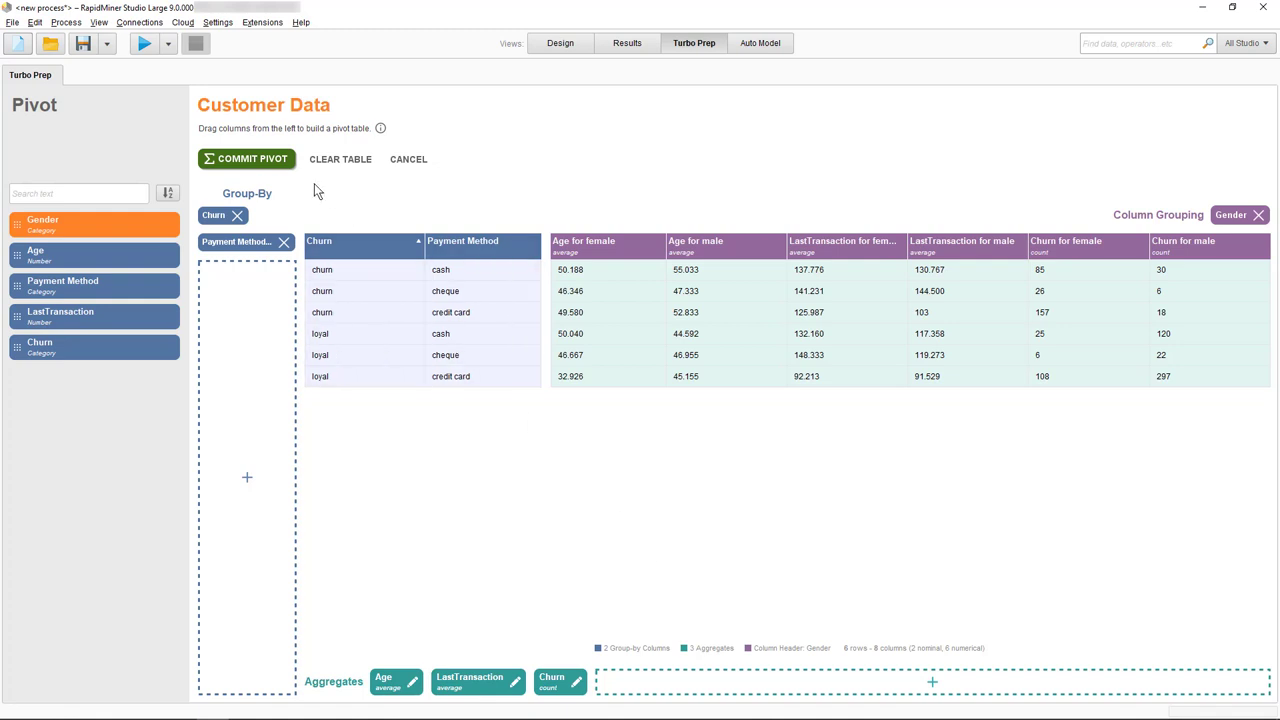
Commit the Gender-split pivot (6 rows, 8 columns) and start exporting Customer Data
click(248, 159)
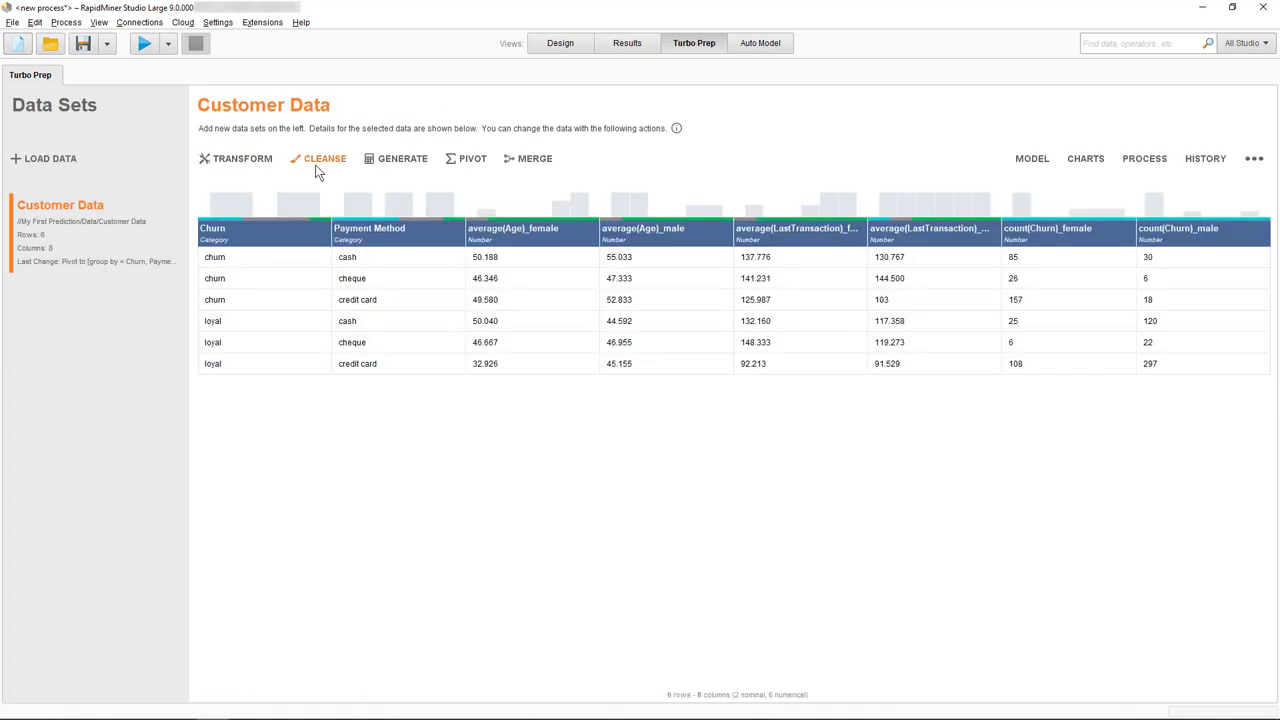
click(1254, 161)
click(1252, 171)
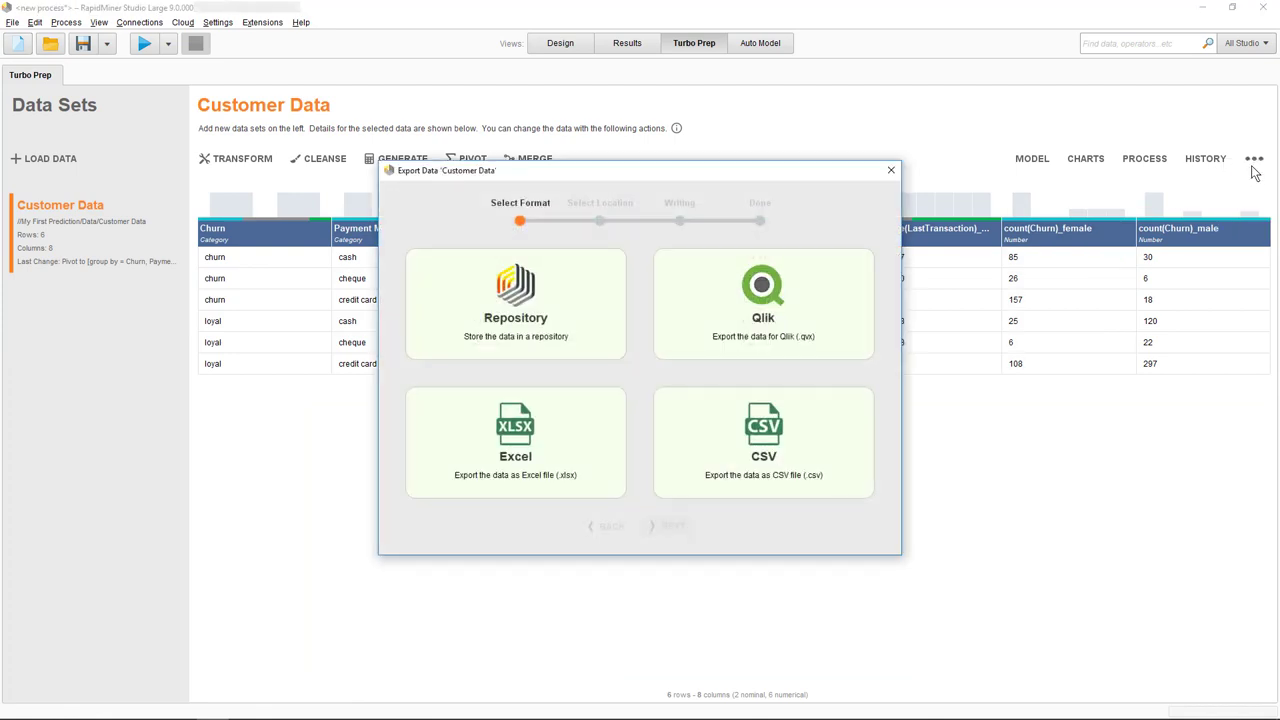